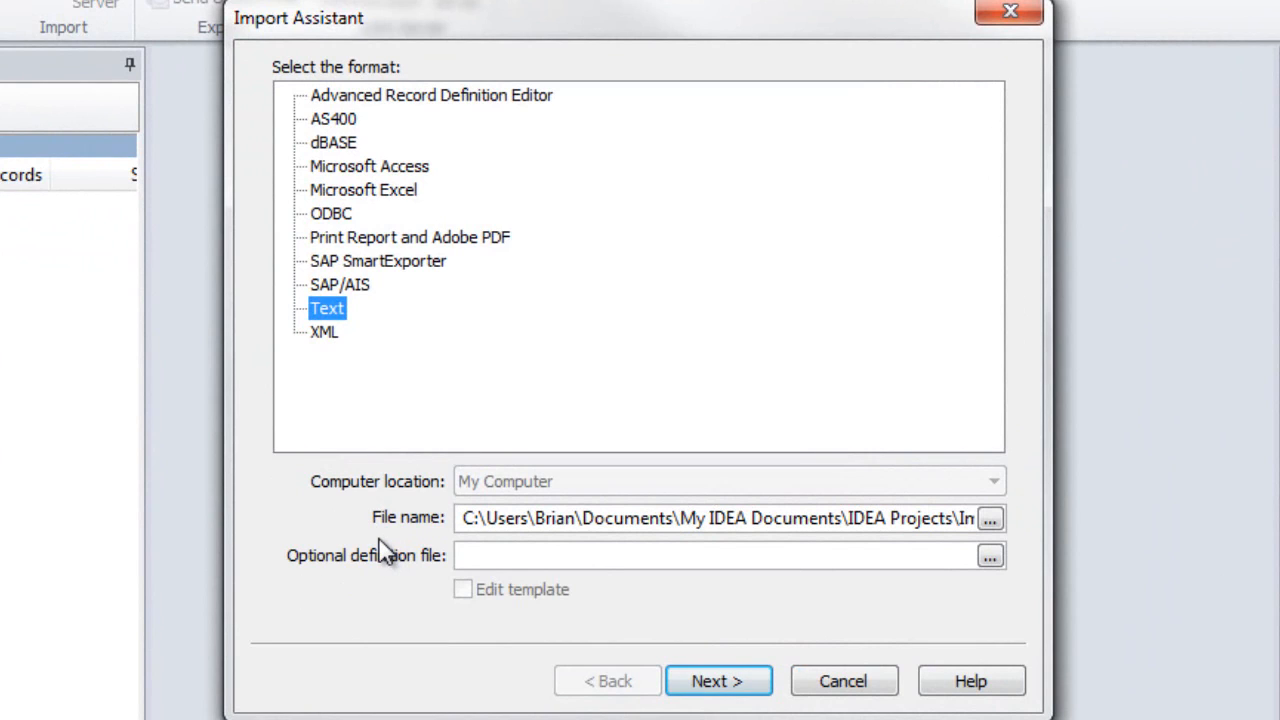
Choose Suppliers Details File.csv from Source Files.ILB as the source for the Text format import.
left_click(990, 519)
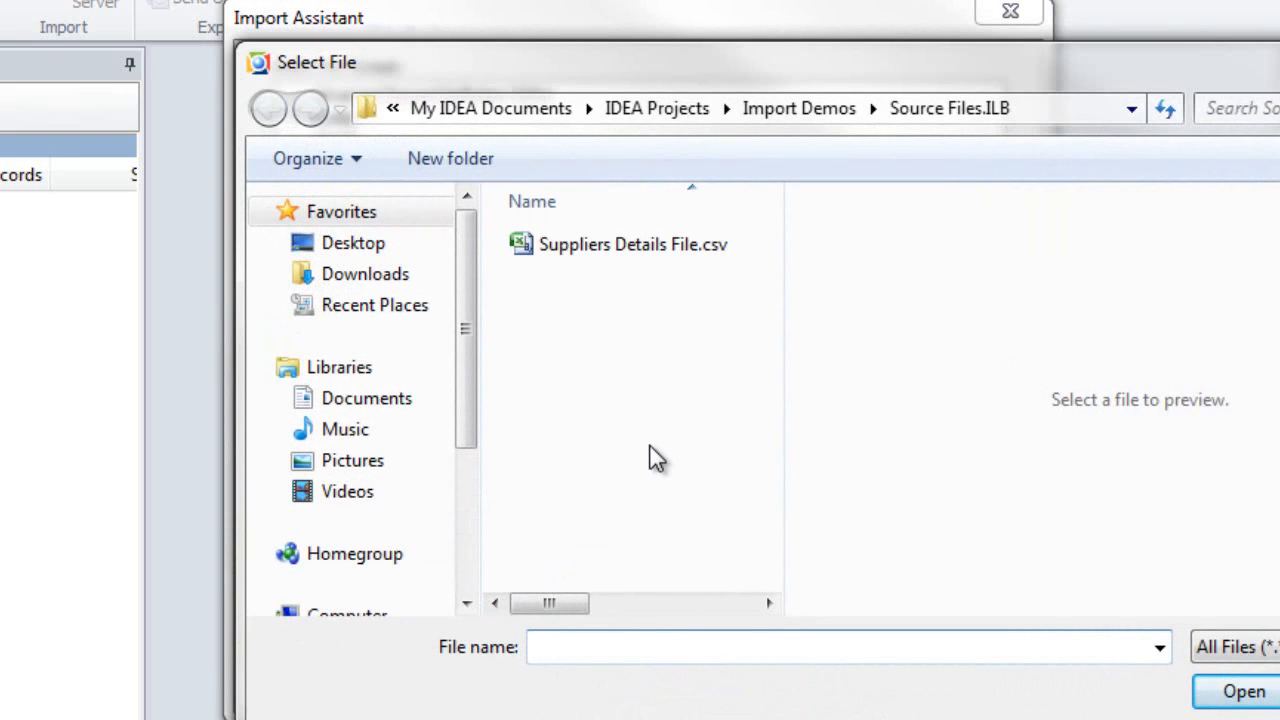
left_click(597, 254)
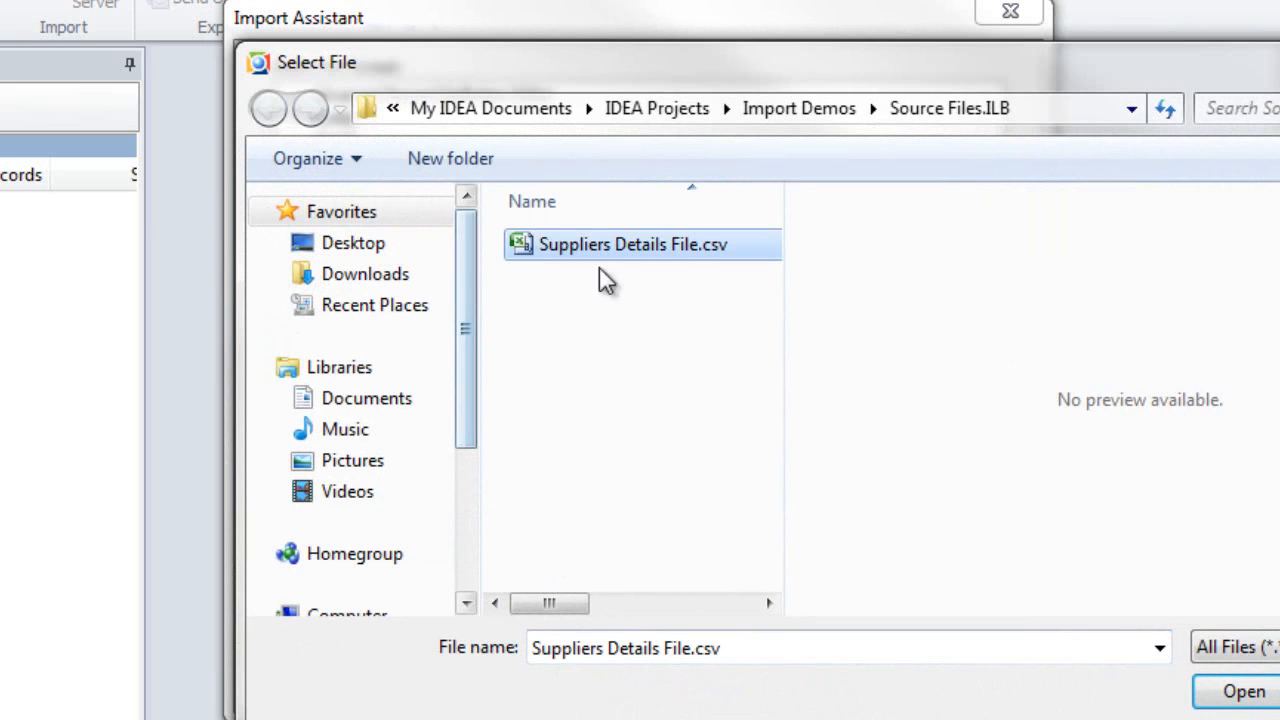
left_click(1244, 690)
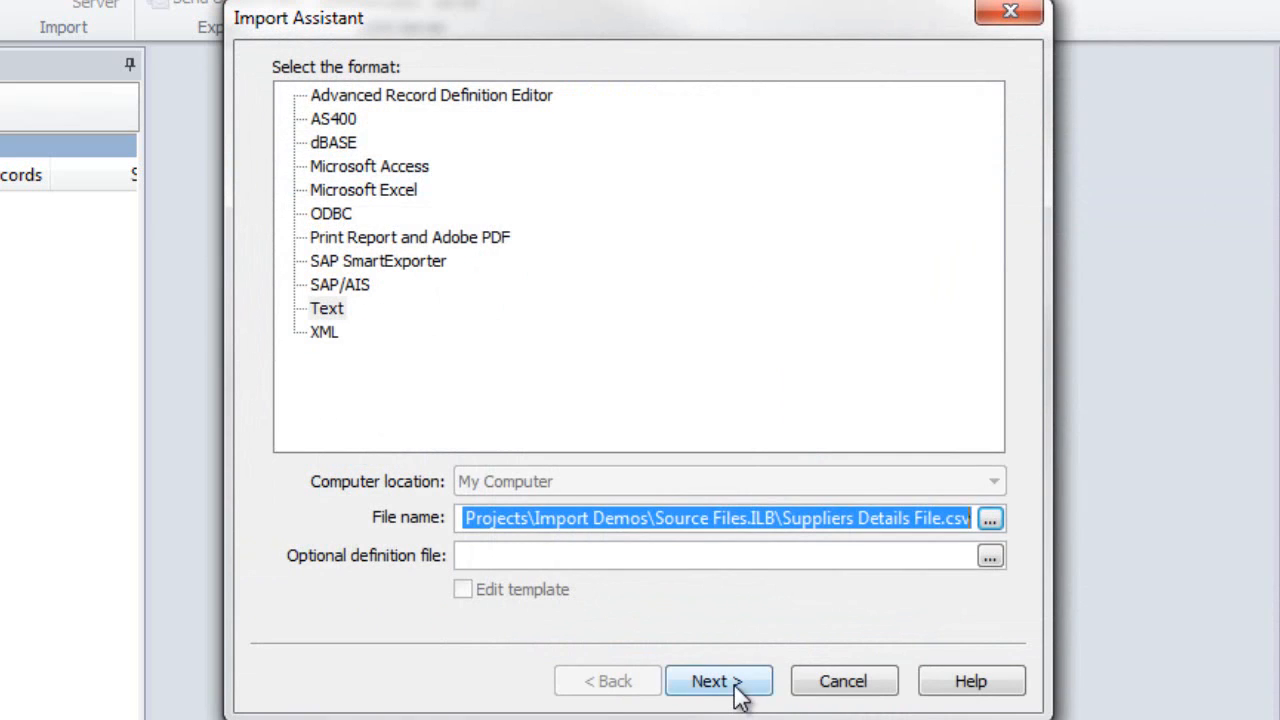
left_click(737, 684)
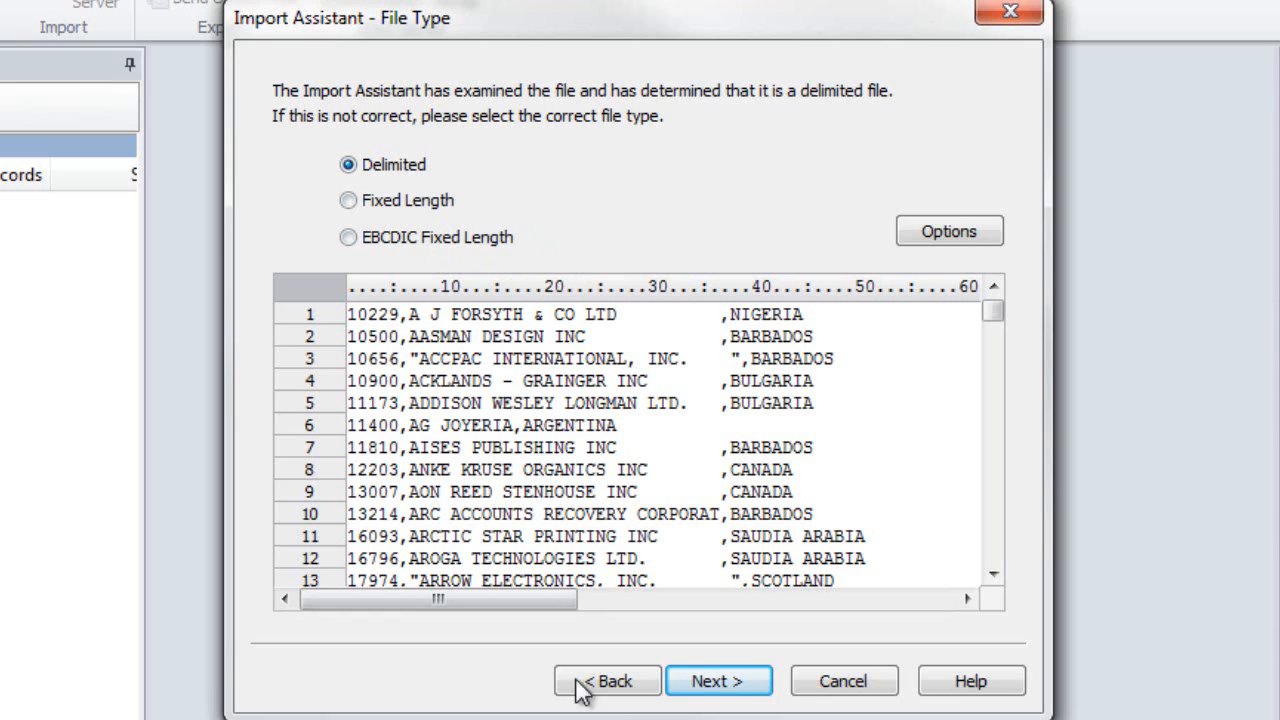
Accept the Delimited file type, and keep the comma field separator and double-quote text encapsulator after checking the encapsulator options.
left_click(737, 685)
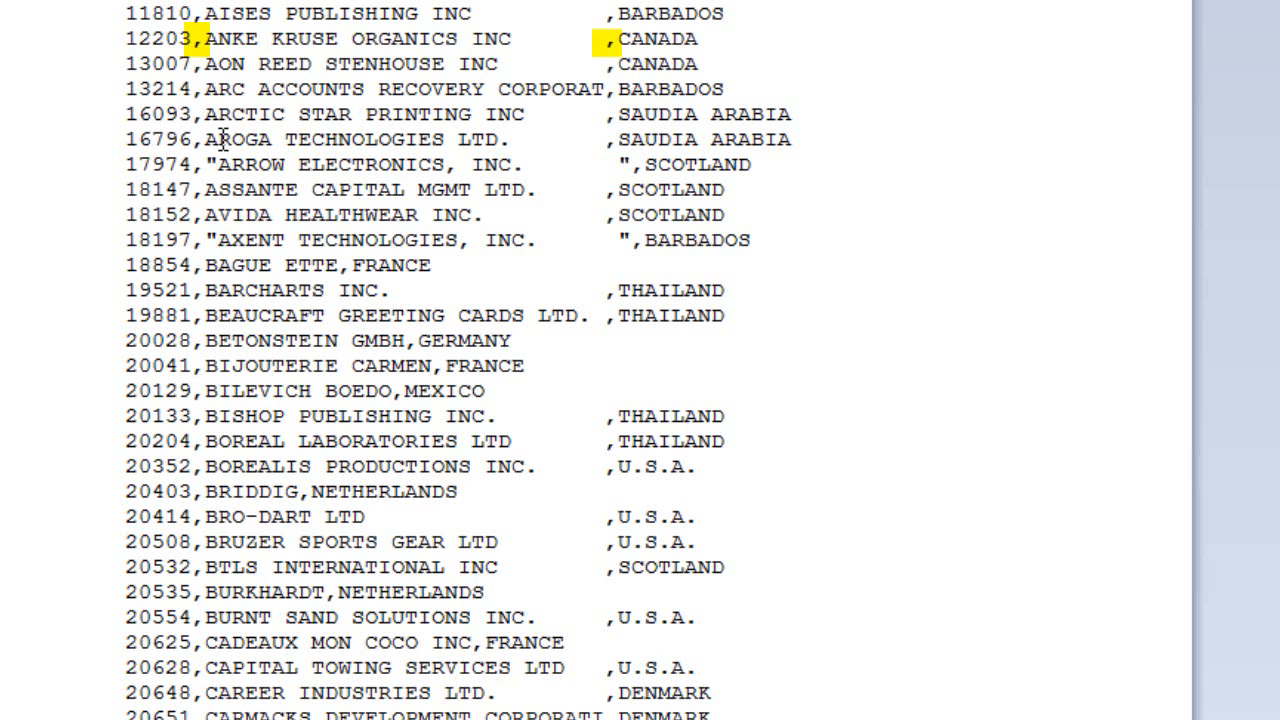
left_click(110, 718)
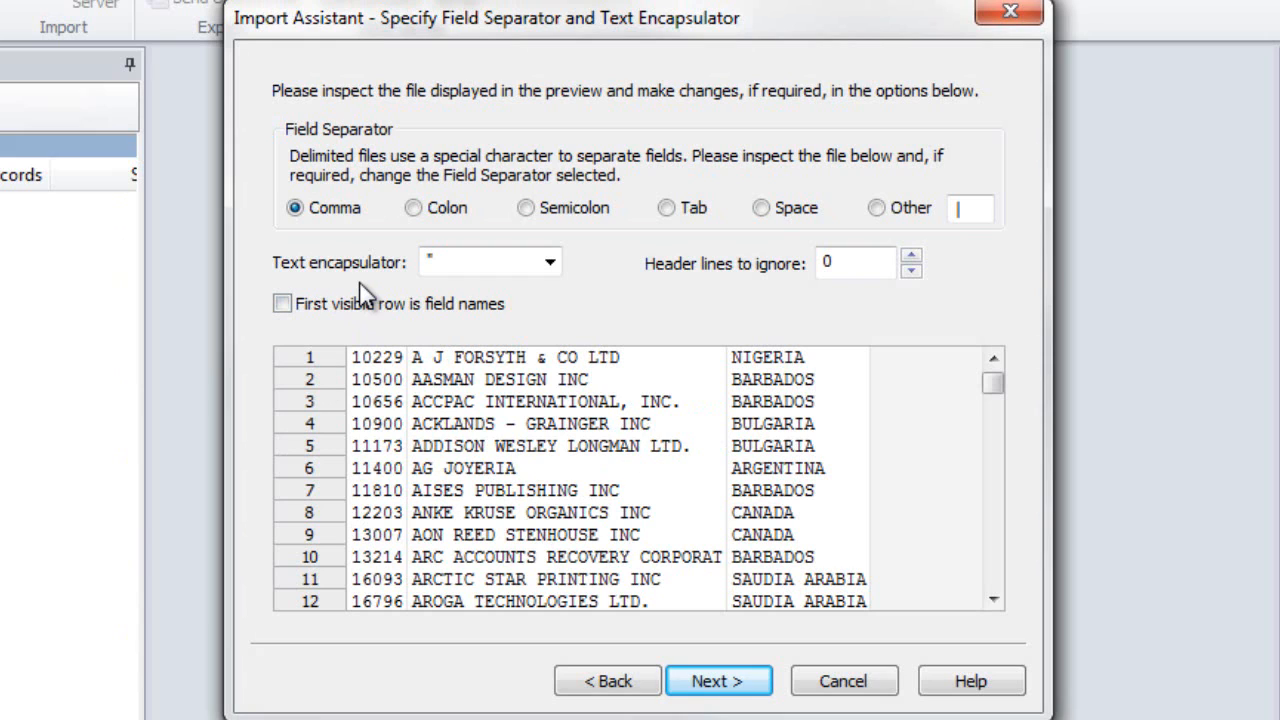
left_click(549, 264)
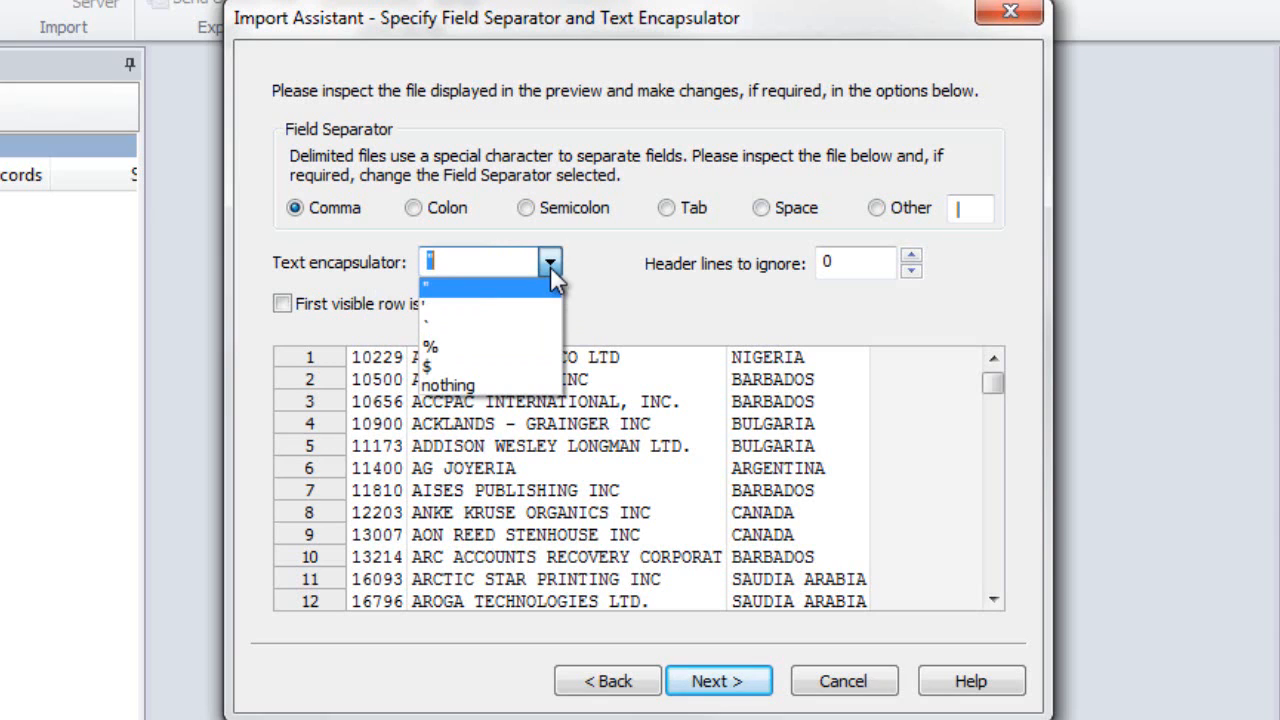
left_click(593, 260)
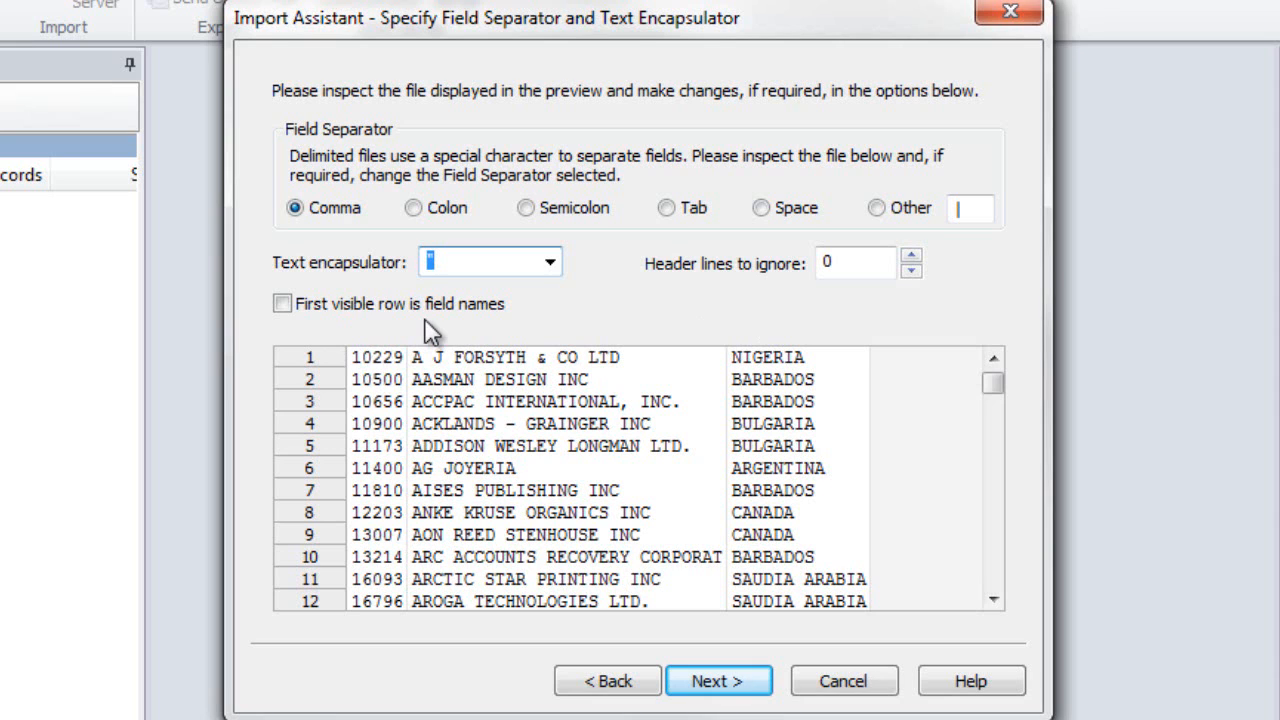
left_click(716, 681)
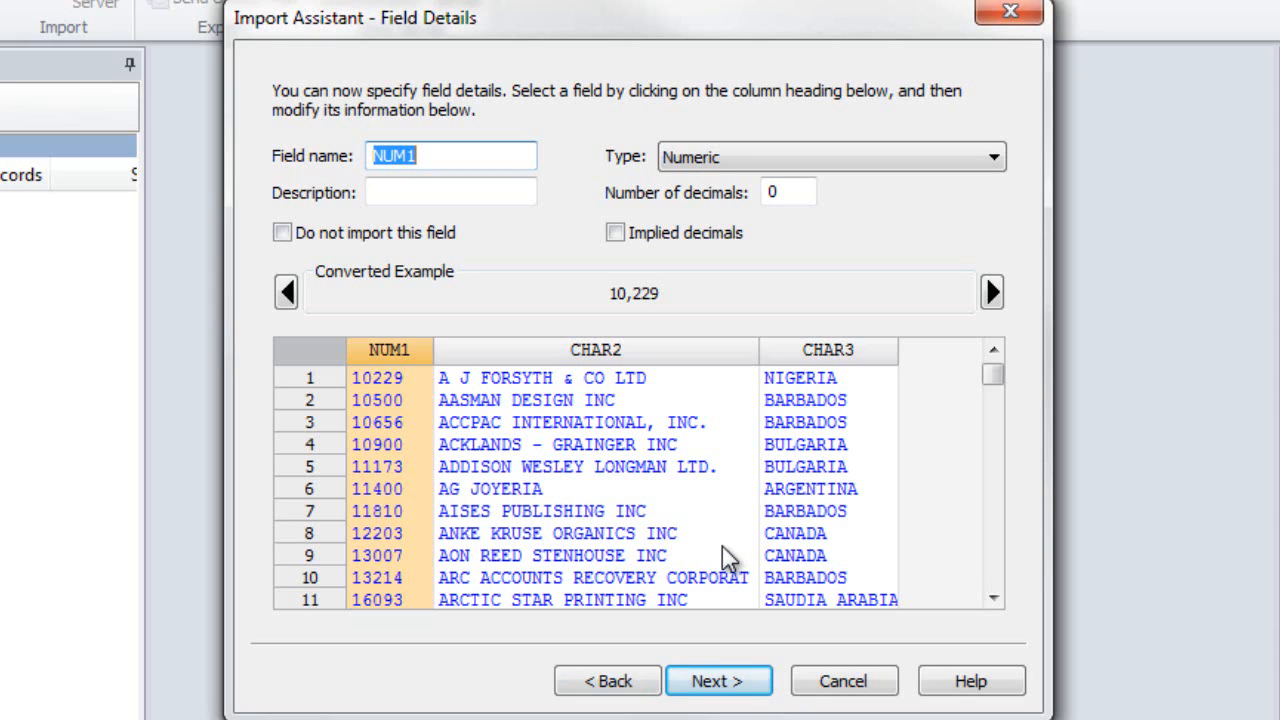
Name the first field ACCNUM and set its type to Character.
type("ACCNUM")
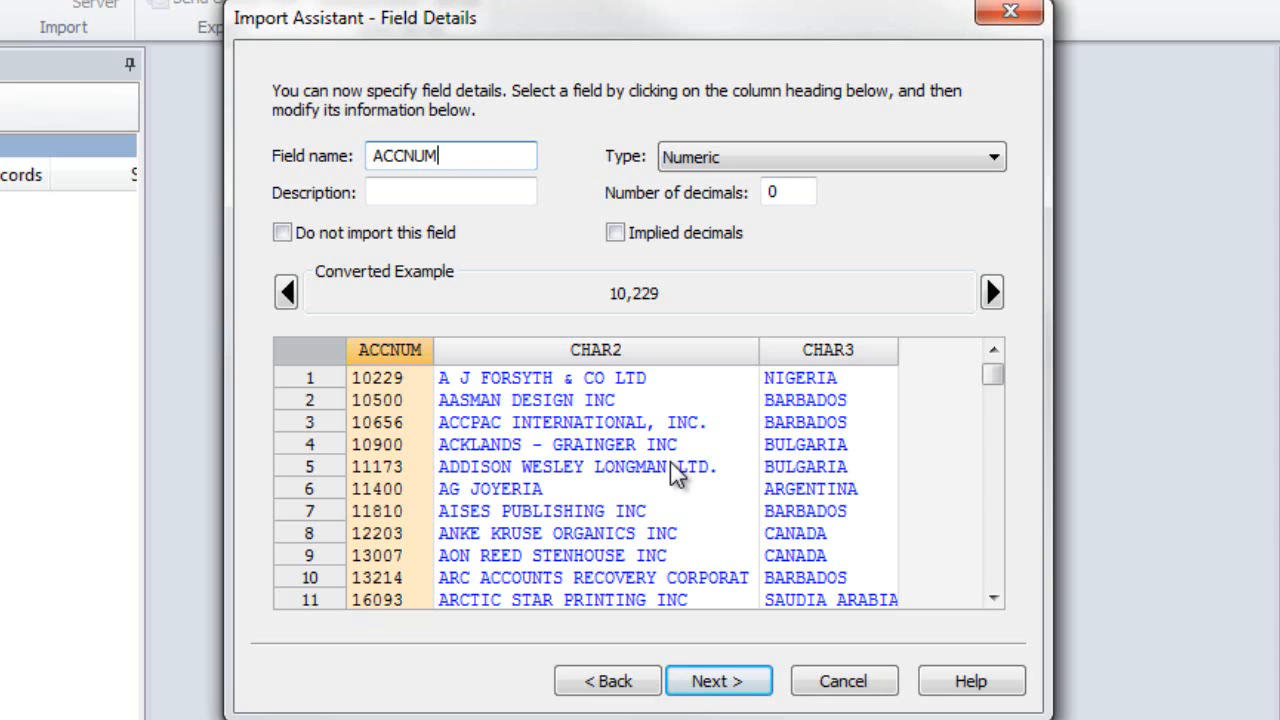
left_click(987, 172)
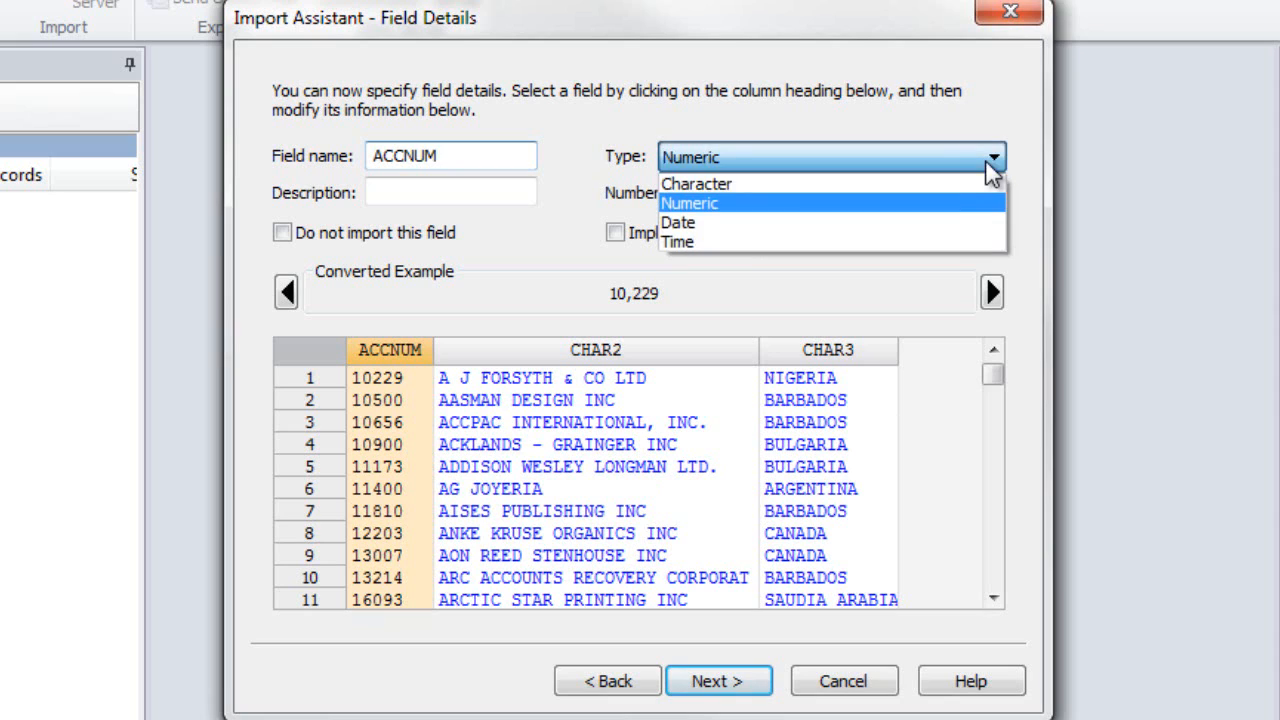
left_click(955, 190)
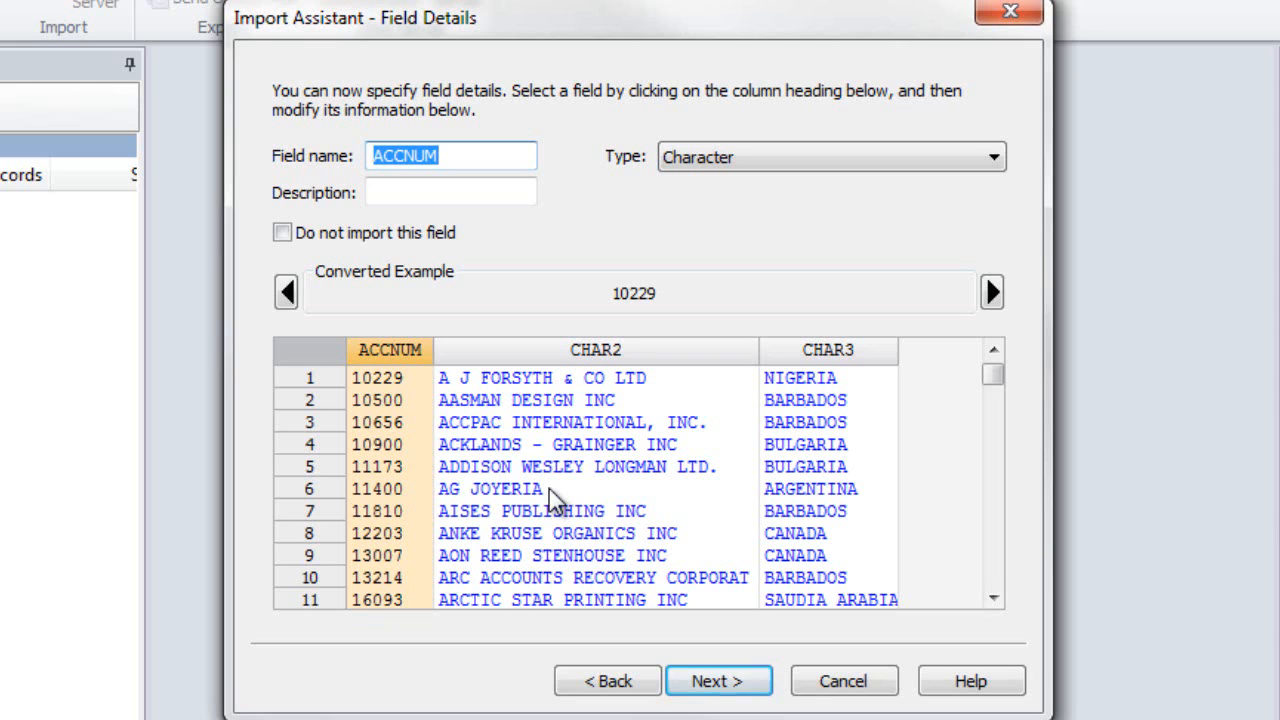
Rename the second field, CHAR2, as NAME and the third field, CHAR3, as COUNTRY.
left_click(550, 353)
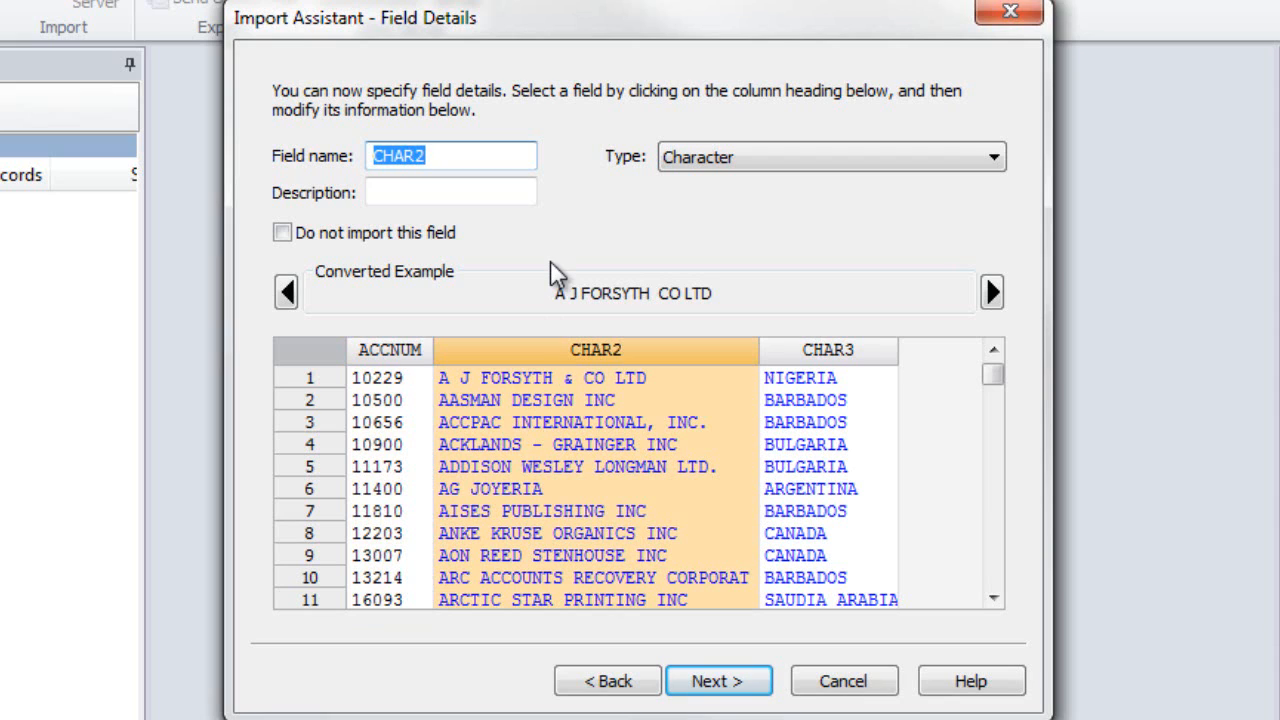
type("NAME")
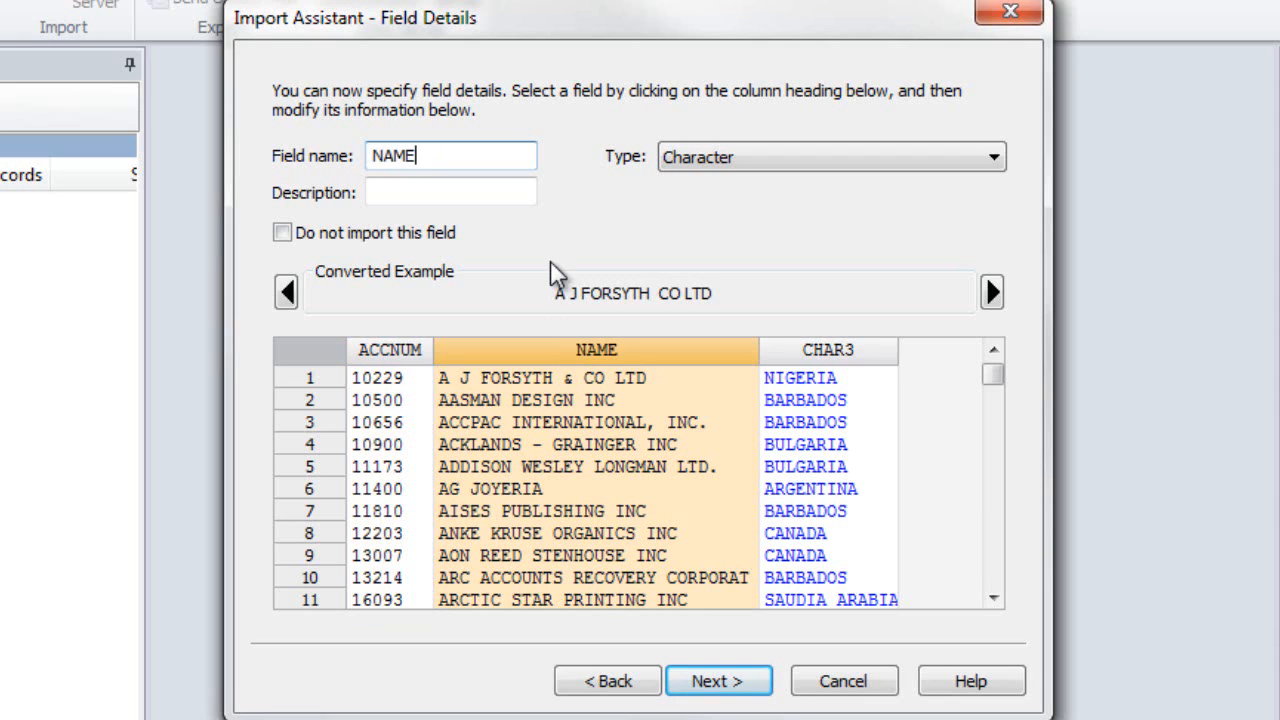
left_click(824, 352)
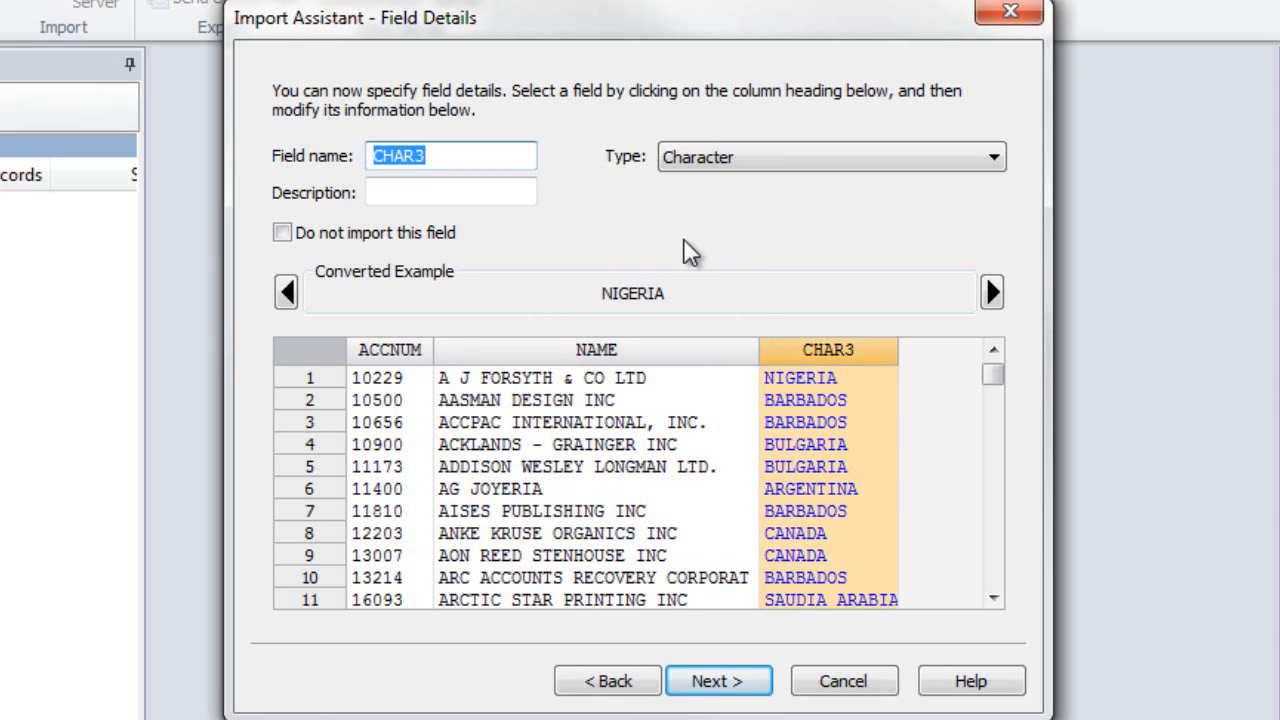
type("COUNTRY")
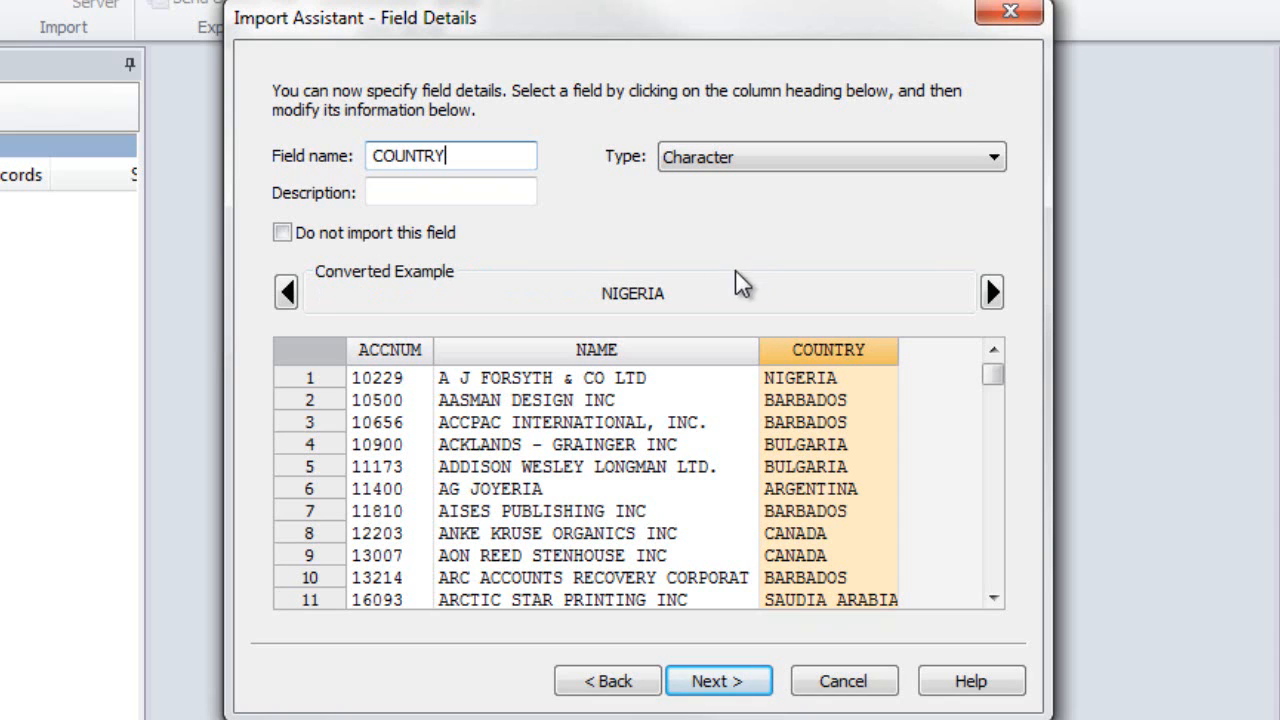
Try excluding the COUNTRY field from the import and include it again.
left_click(280, 232)
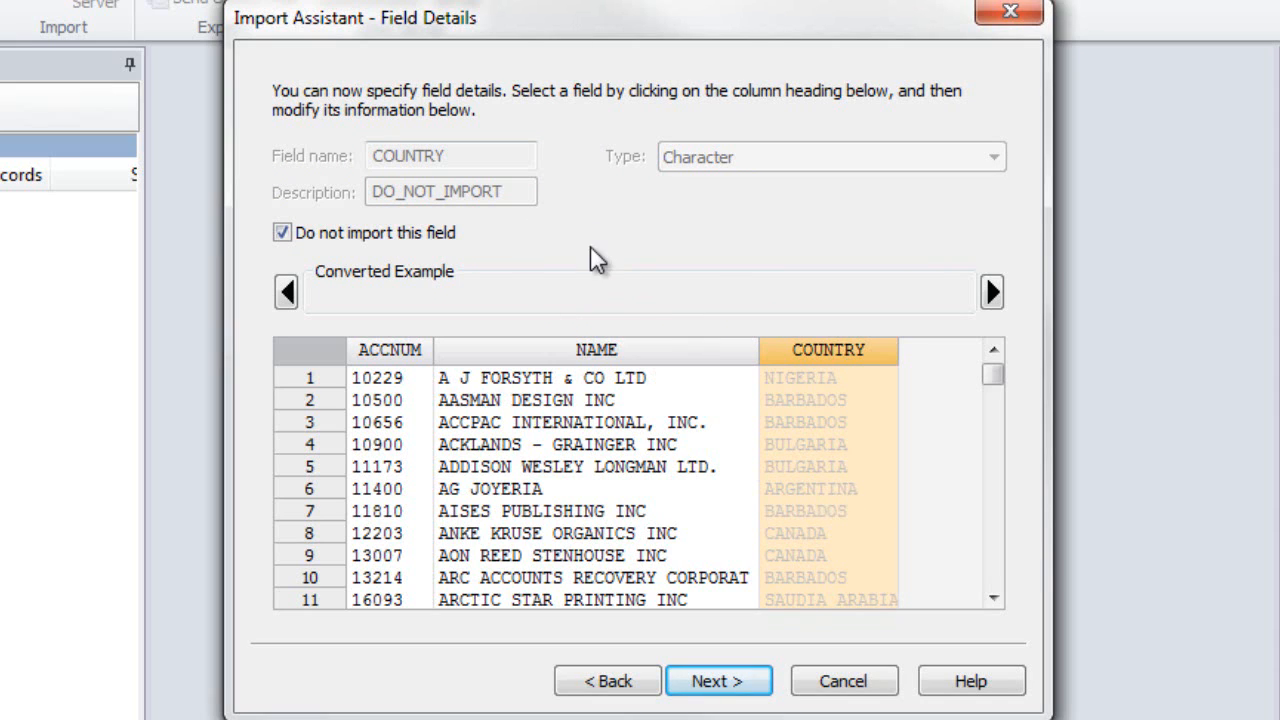
left_click(283, 235)
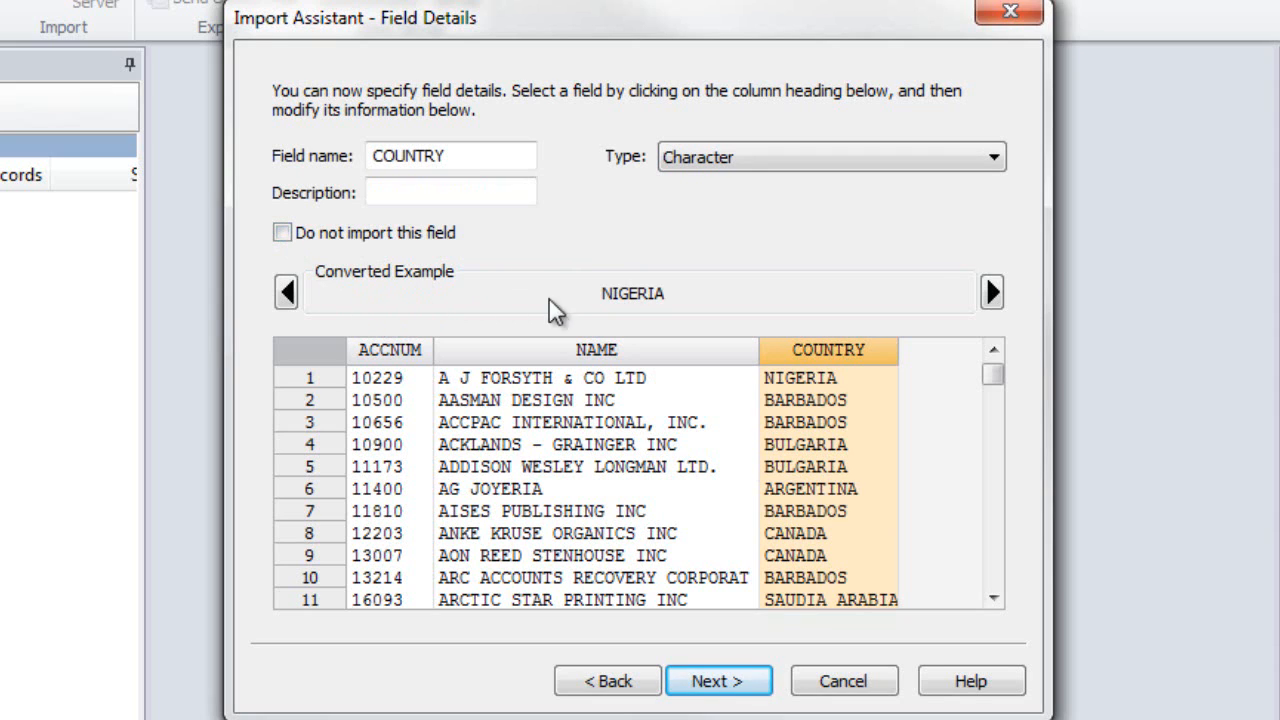
Review the ACCNUM, NAME and COUNTRY field details and look through the preview records.
left_click(395, 352)
left_click(606, 360)
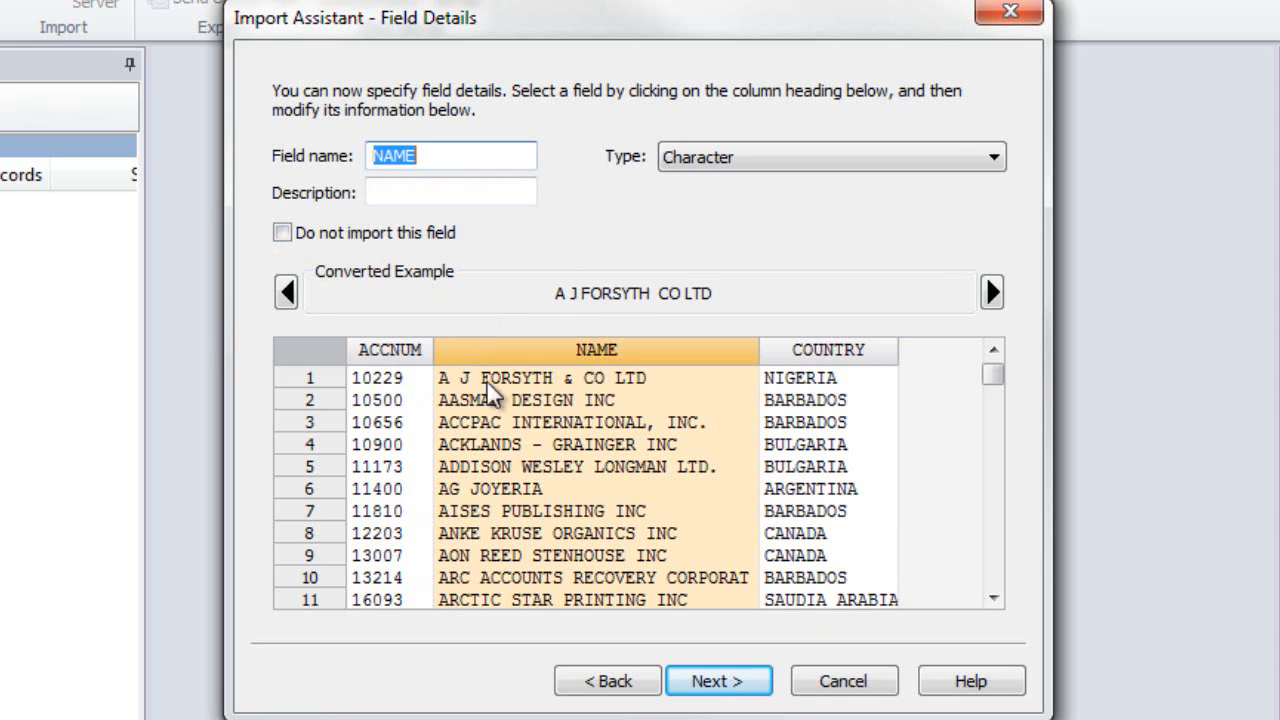
left_click(993, 598)
left_click(993, 598)
left_click(993, 598)
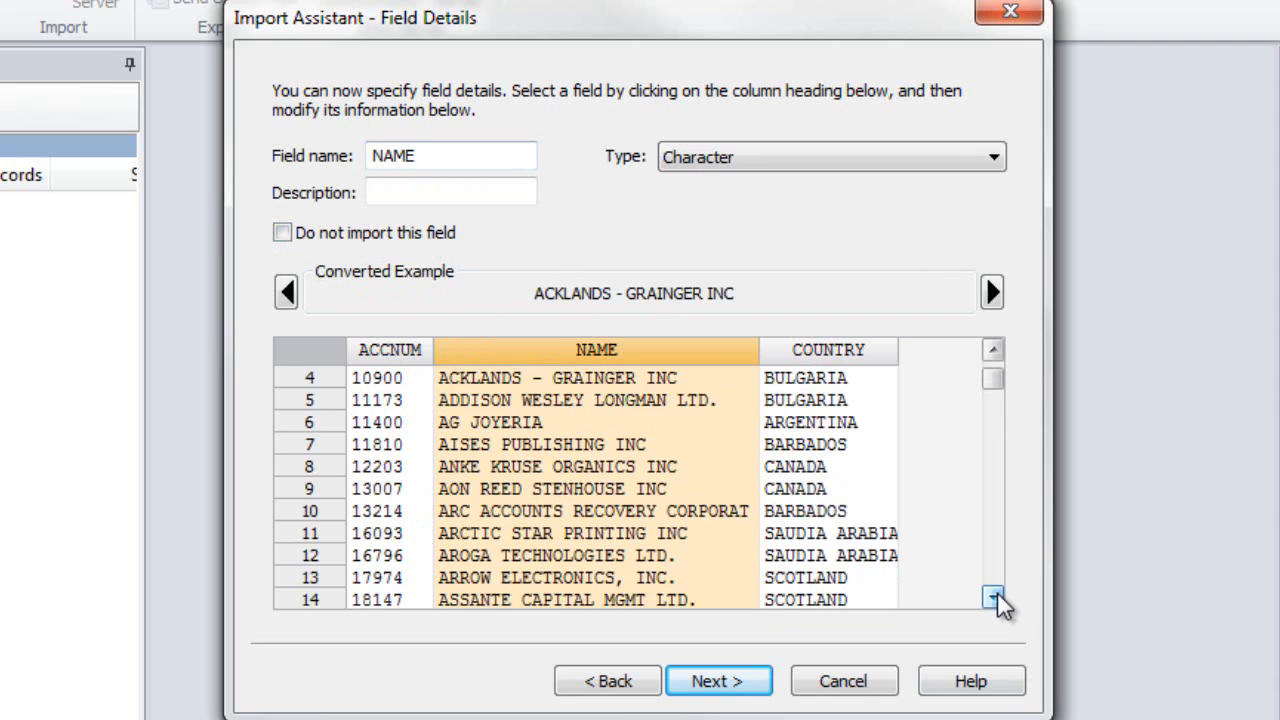
left_click(993, 598)
left_click(993, 598)
left_click(993, 598)
left_click(993, 598)
left_click(993, 598)
left_click(840, 355)
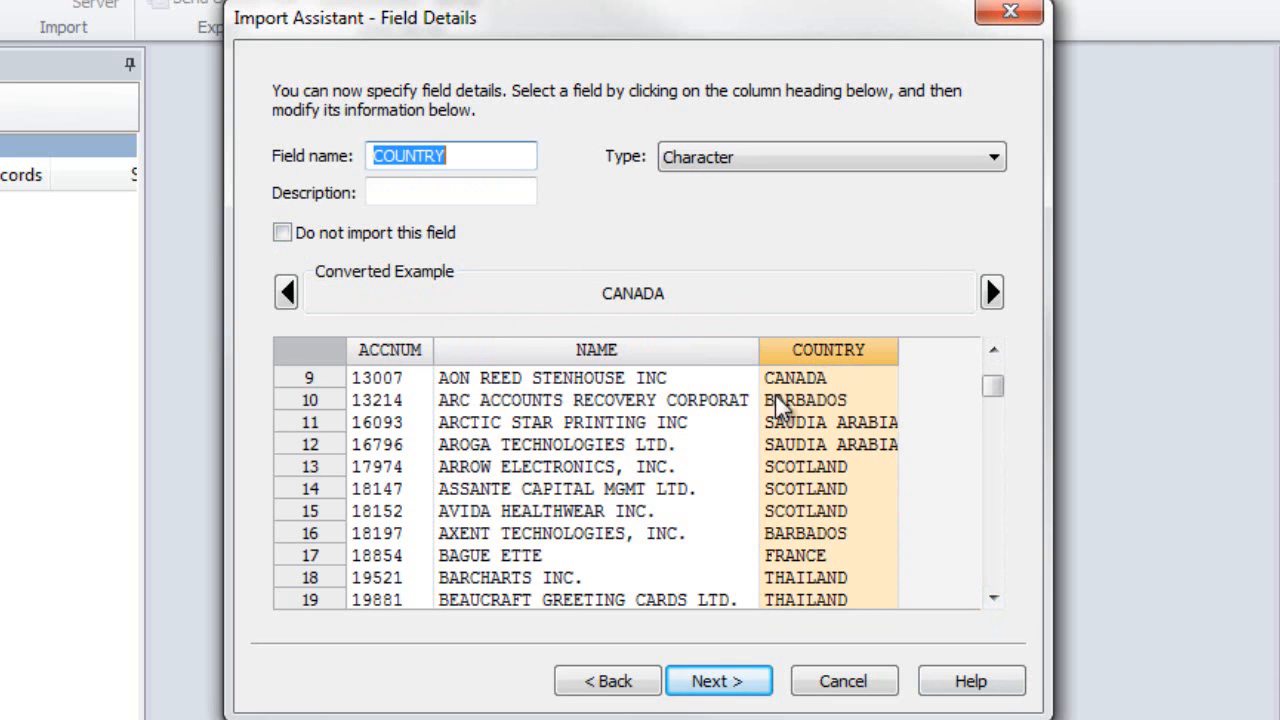
left_click(410, 352)
left_click(993, 408)
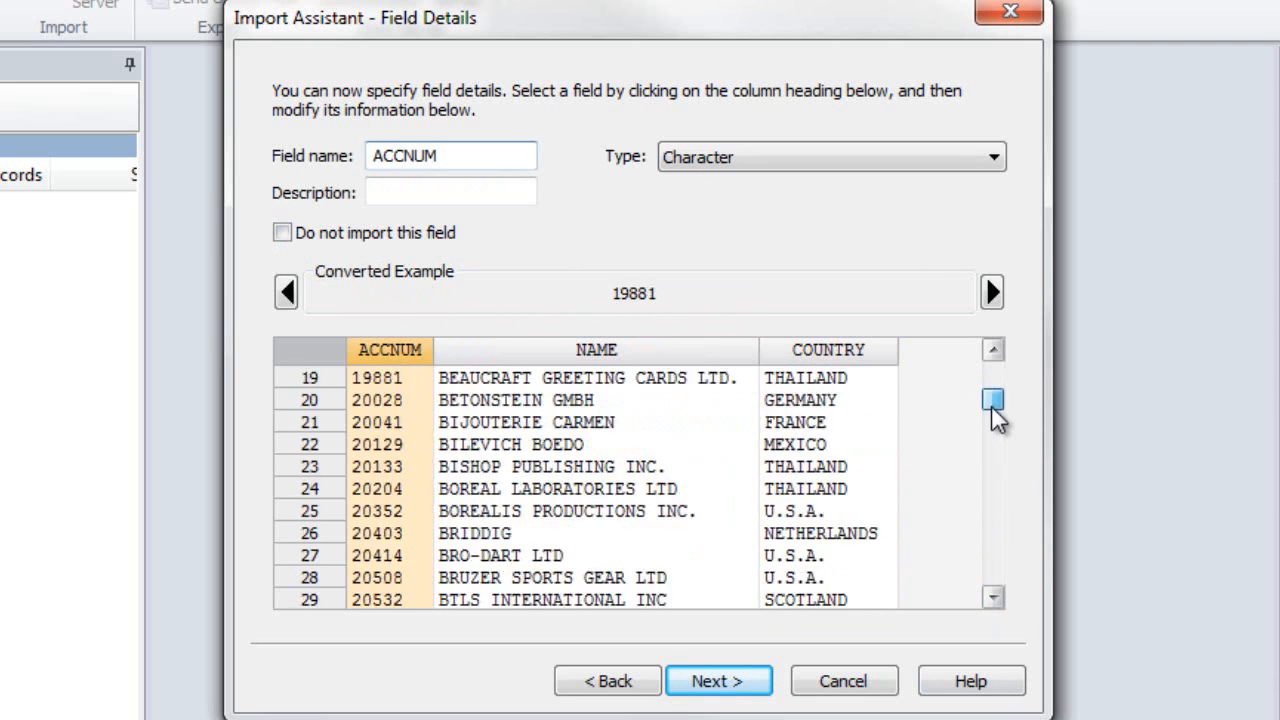
left_click_drag(993, 410, 990, 366)
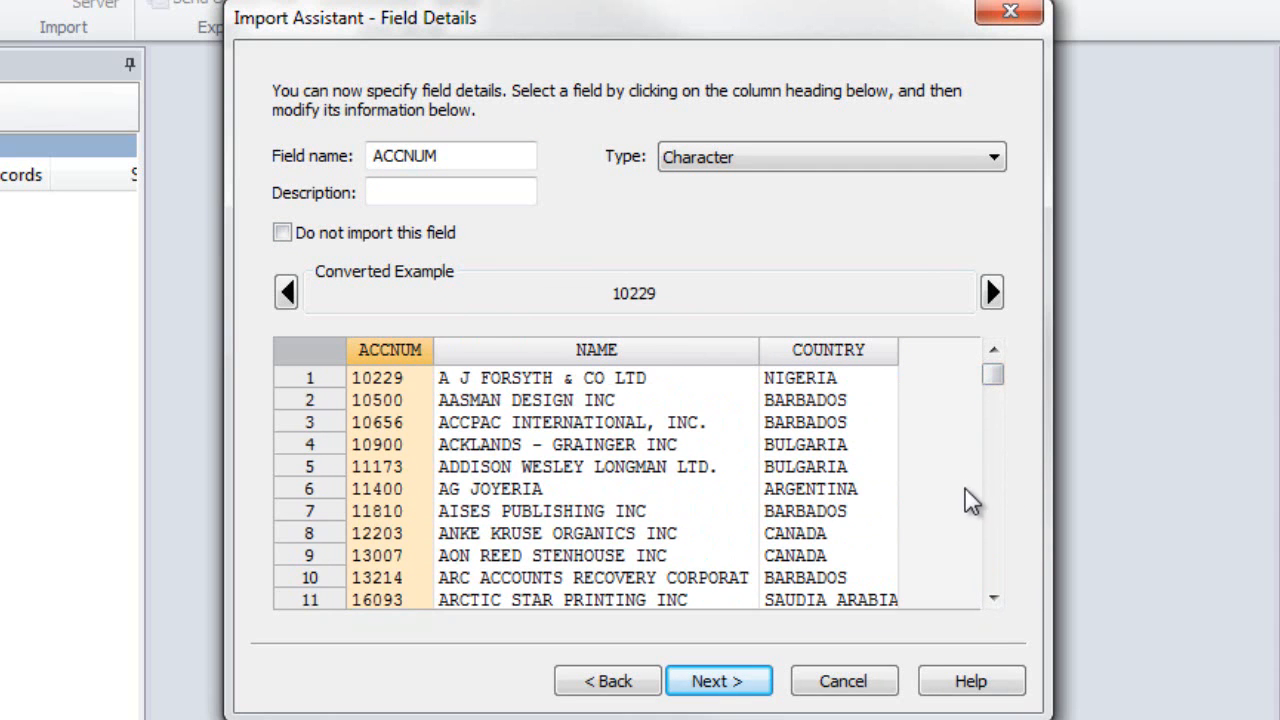
Import the data as database Suppliers Details File without added fields or import criteria, replacing the existing record definition file.
left_click(726, 688)
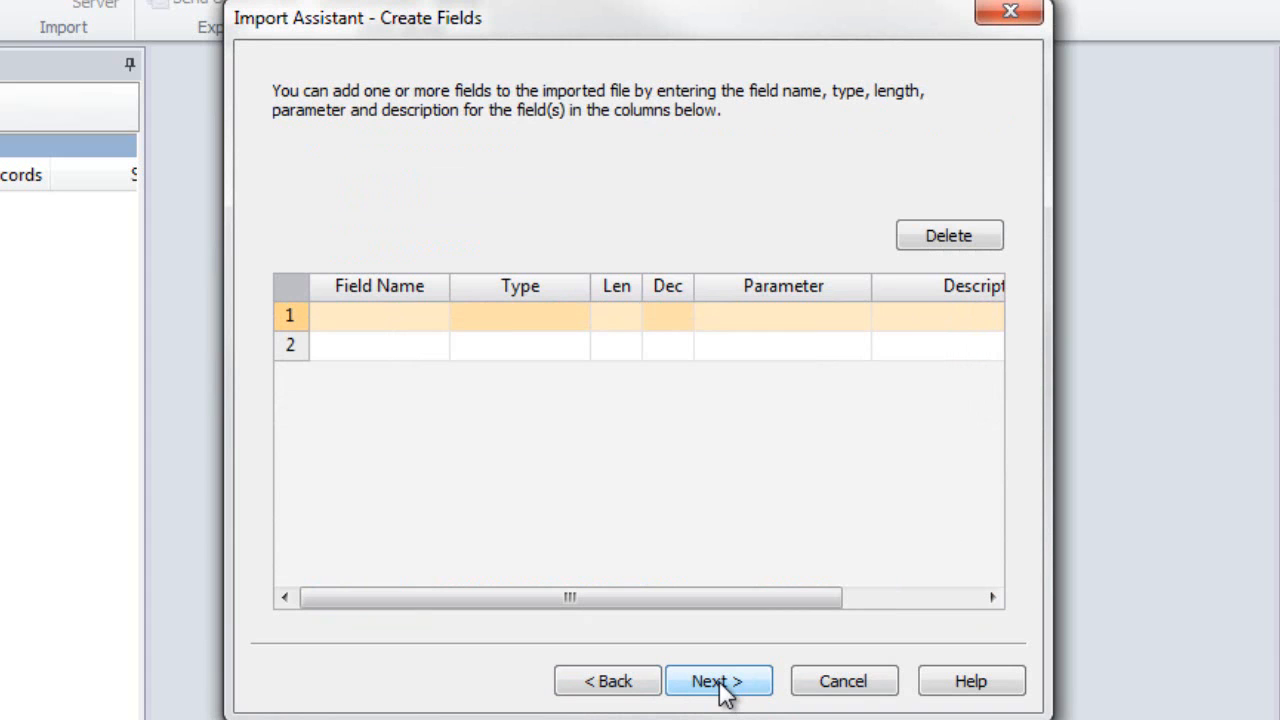
left_click(697, 688)
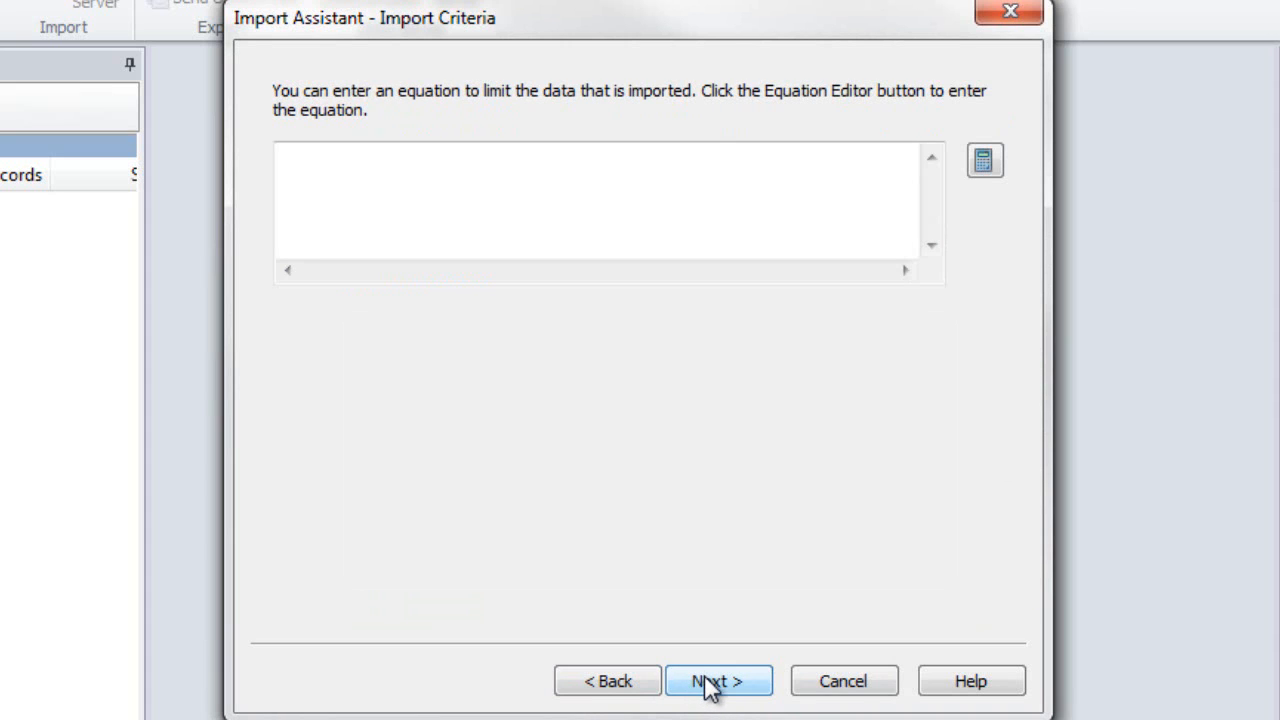
left_click(706, 686)
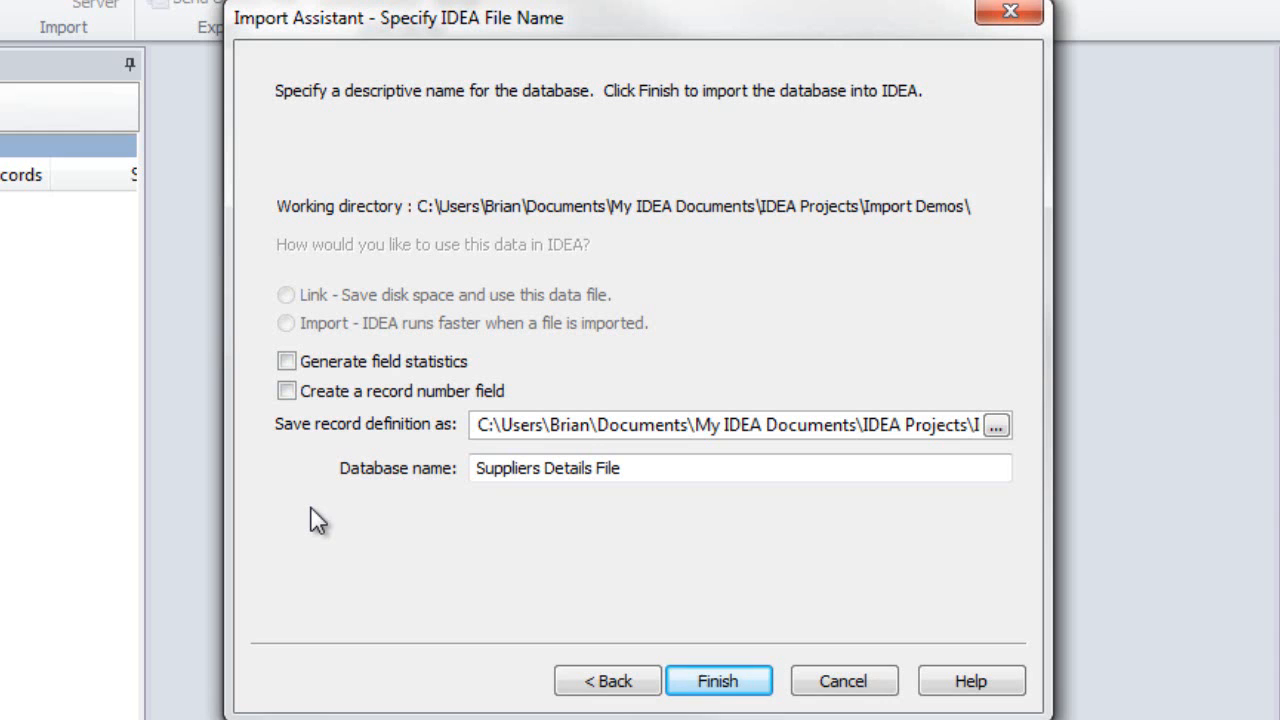
left_click(718, 690)
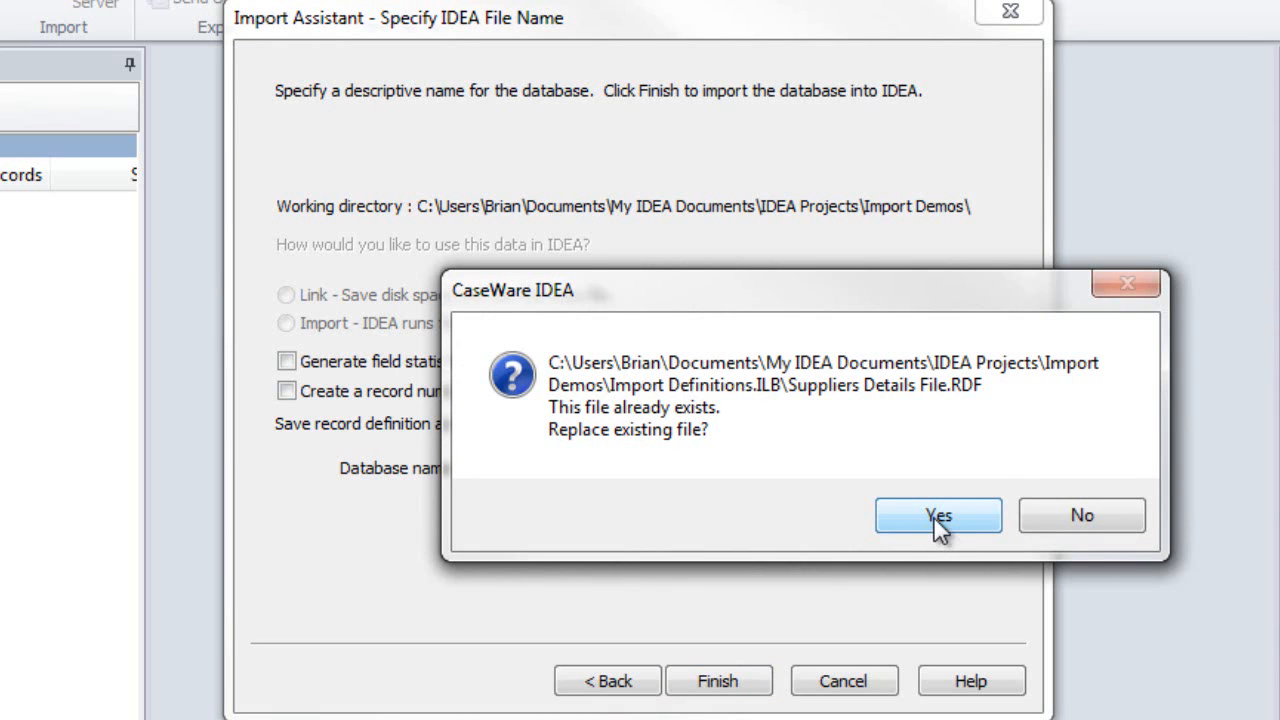
left_click(935, 515)
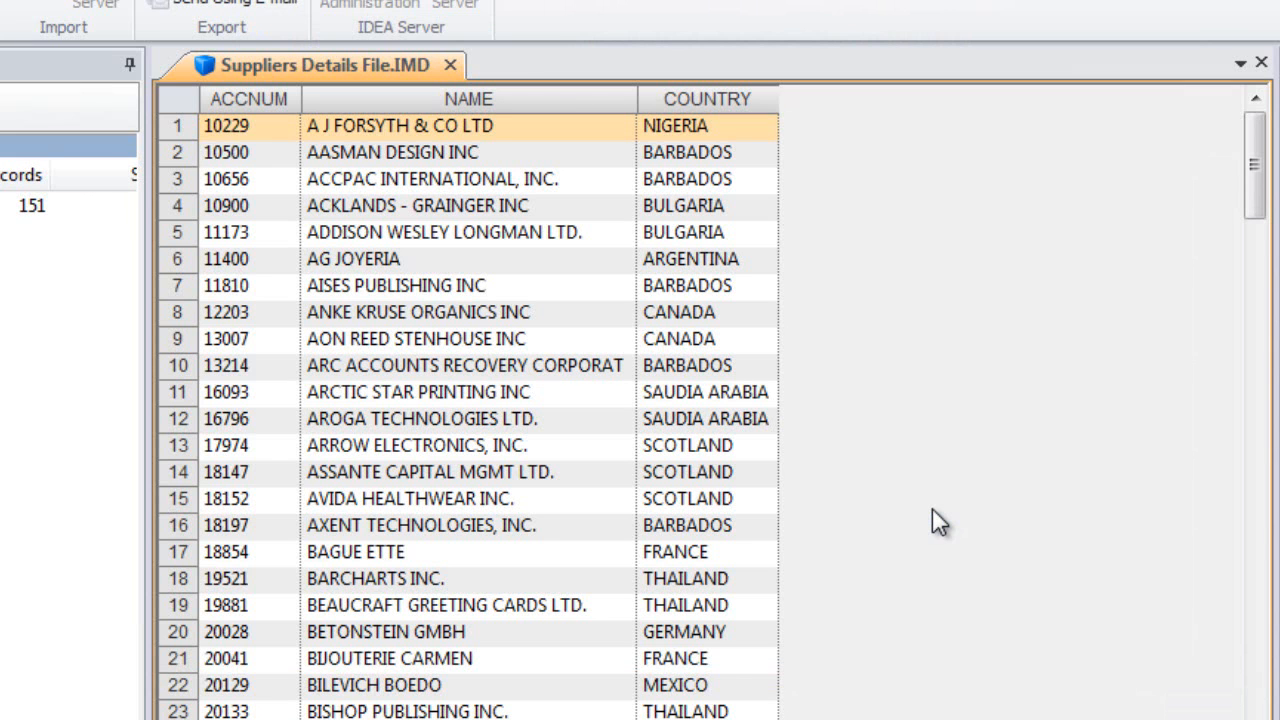